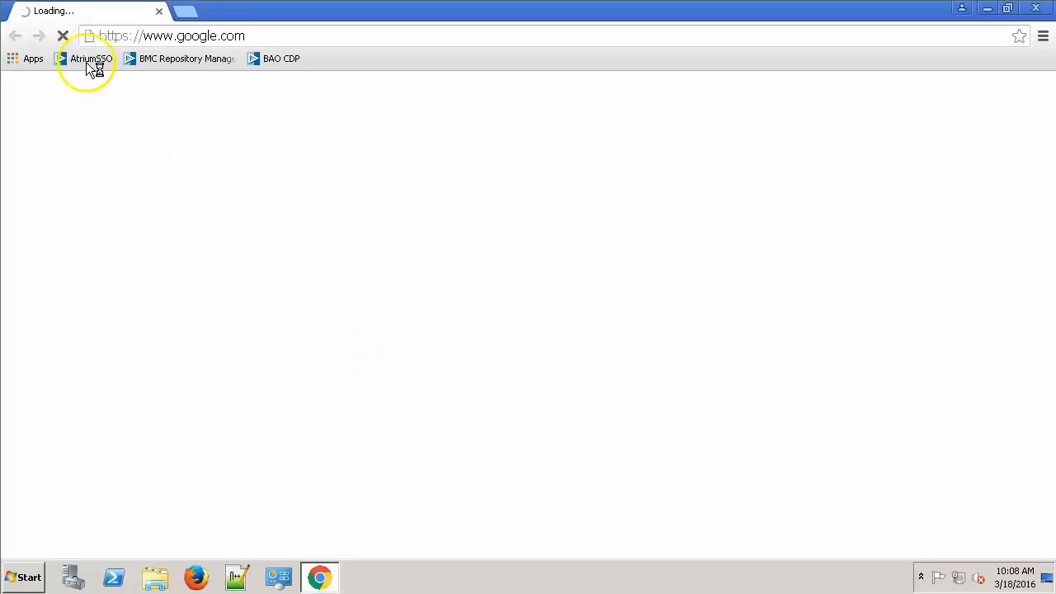
Load the AtriumSSO login page and enter the administrator's user name and password.
click(82, 59)
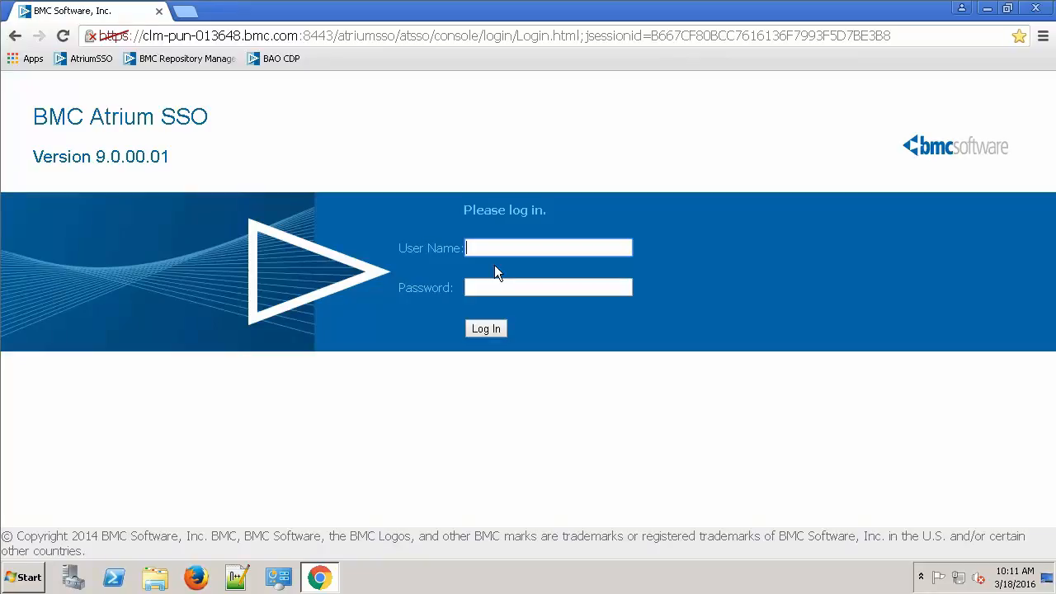
click(497, 245)
text(amadminbmcAdm1n)
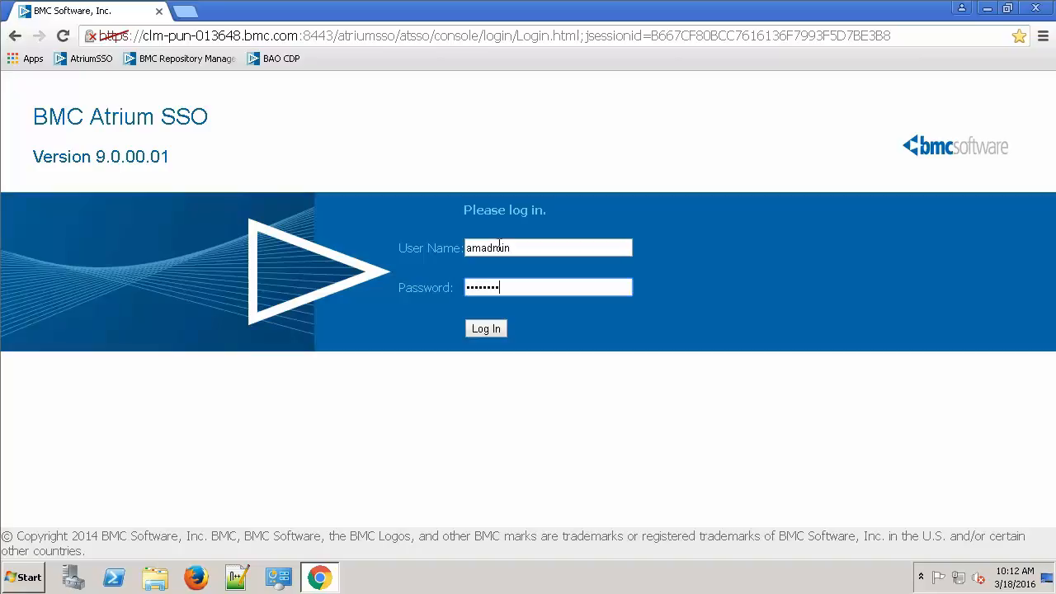
Log in to the admin console and open BmcRealm's user list.
click(487, 328)
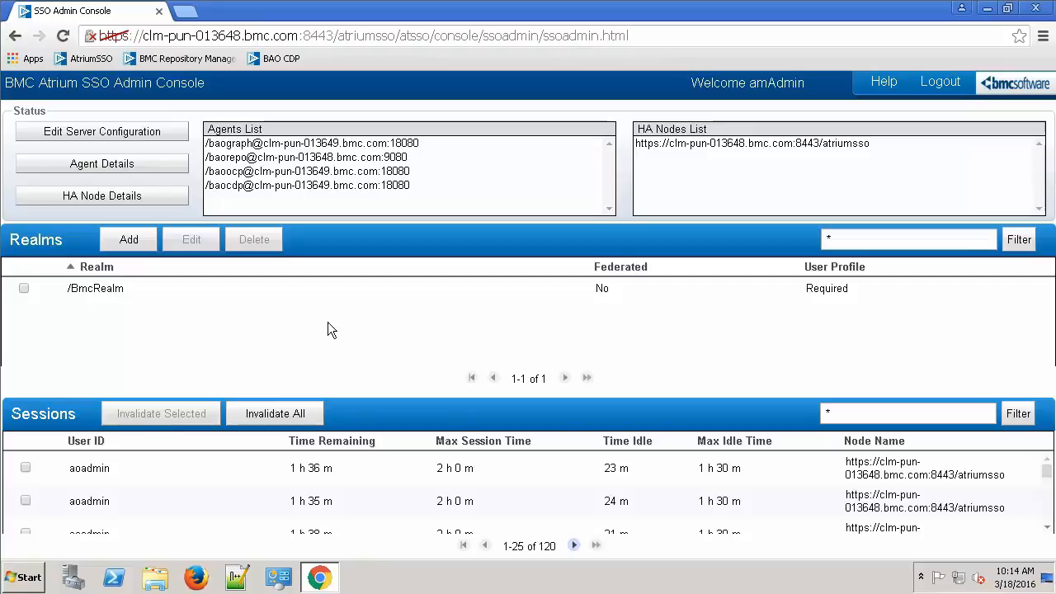
click(96, 290)
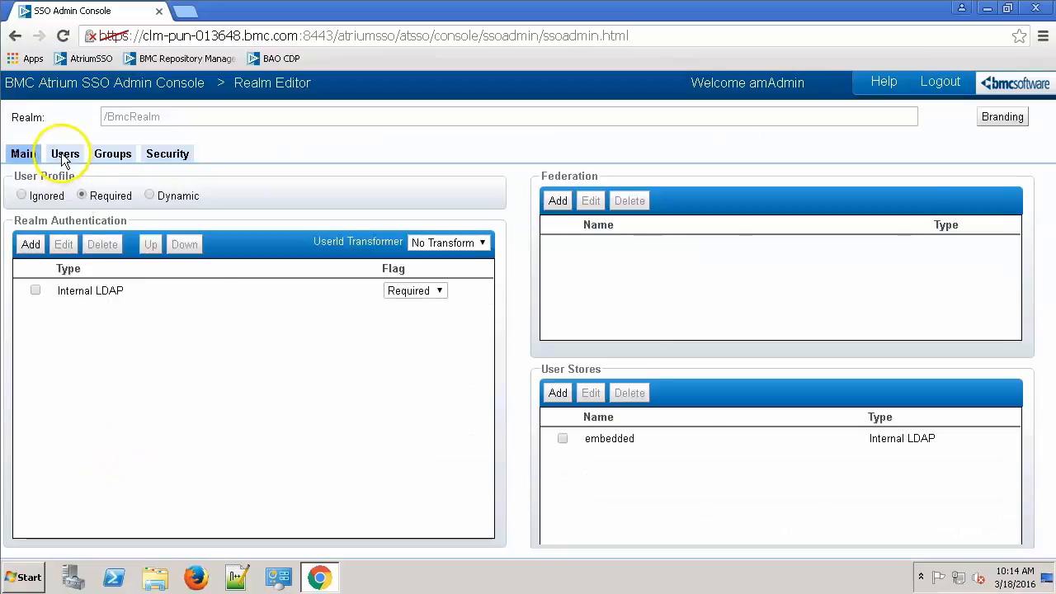
click(64, 157)
Review the realm's existing users and groups, then open the User Editor for a new user.
click(114, 318)
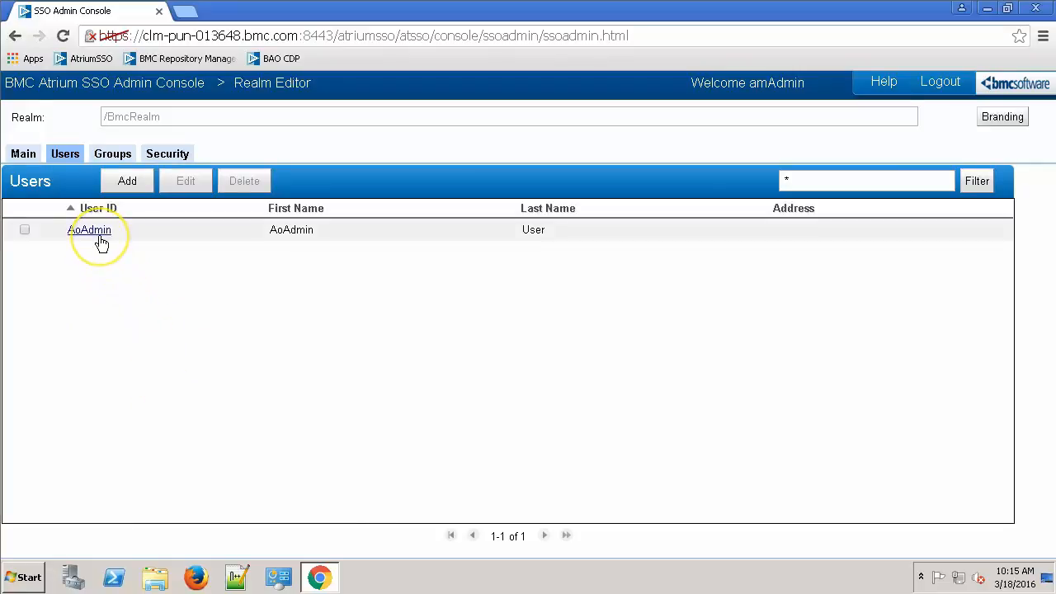
click(105, 260)
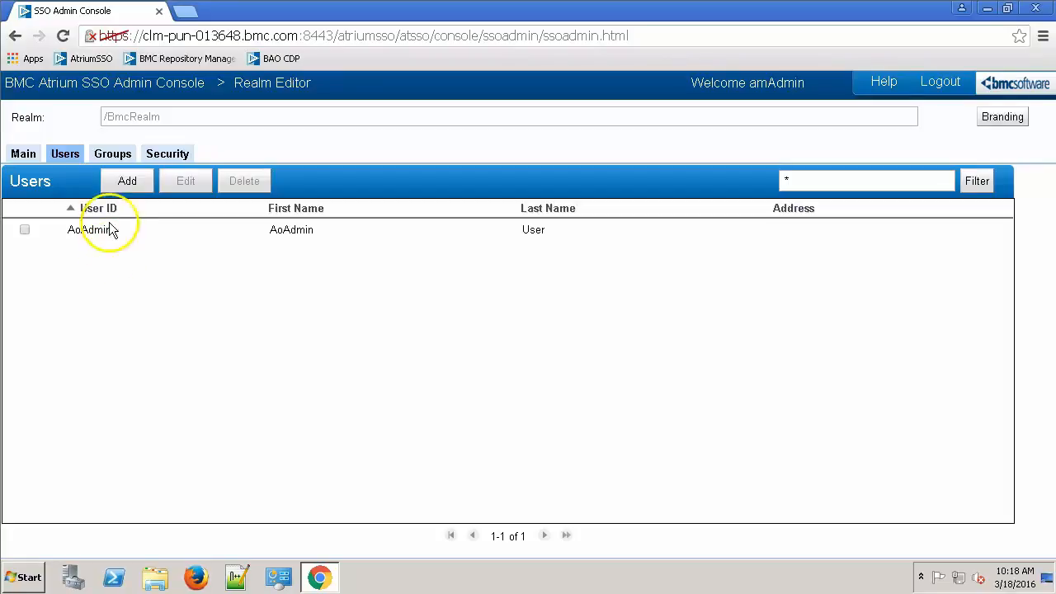
click(121, 154)
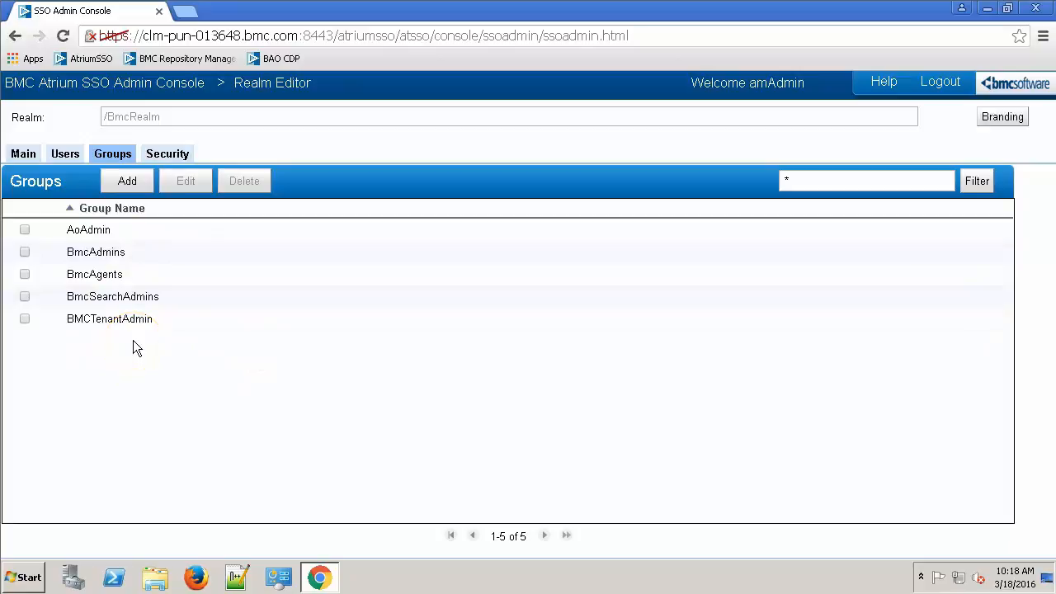
click(65, 155)
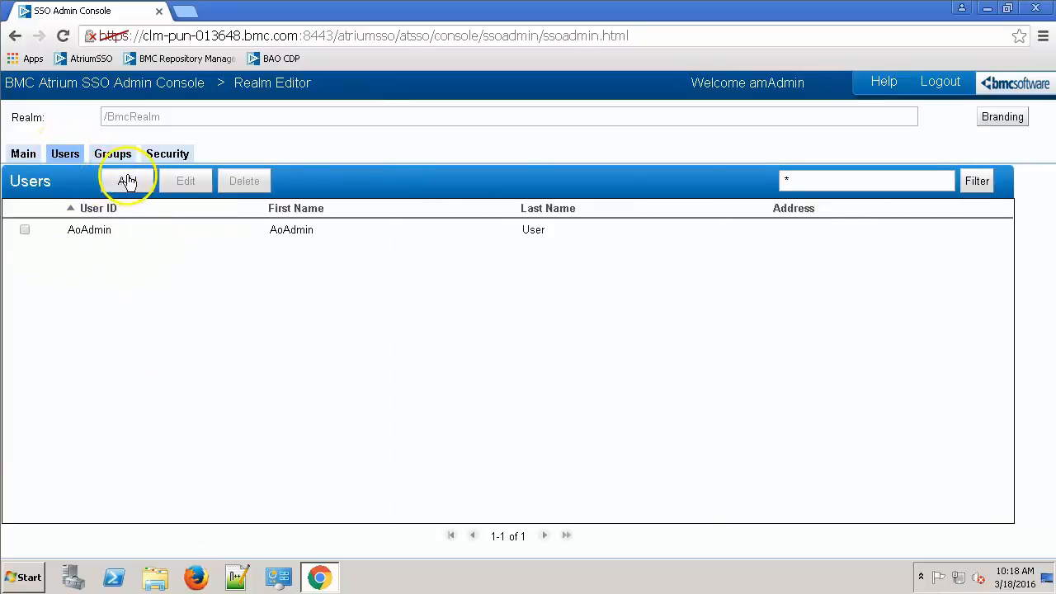
click(127, 181)
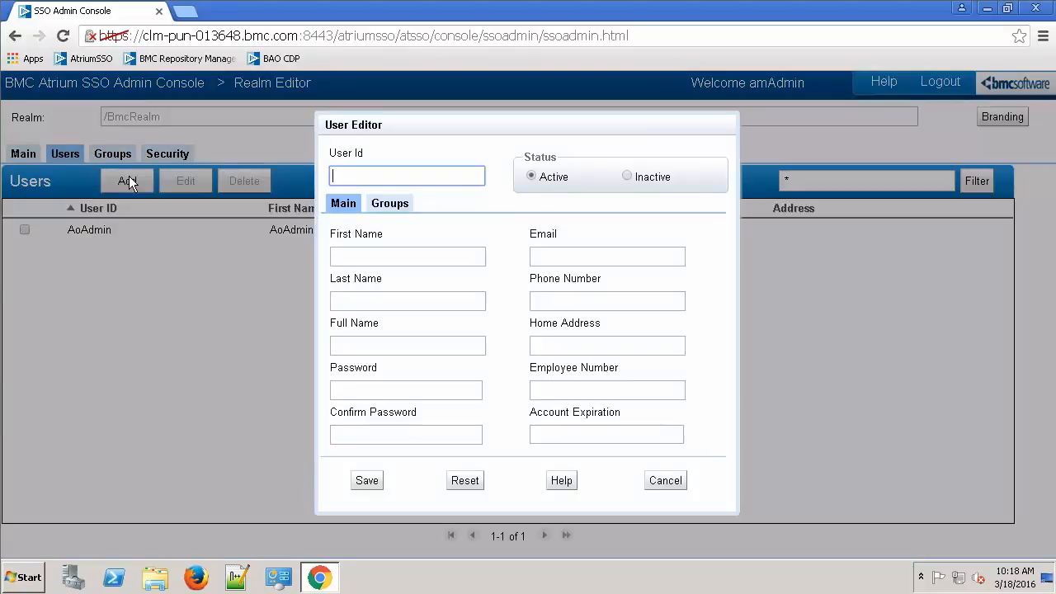
click(392, 174)
text(sam)
click(364, 258)
key(Tab)
key(Tab)
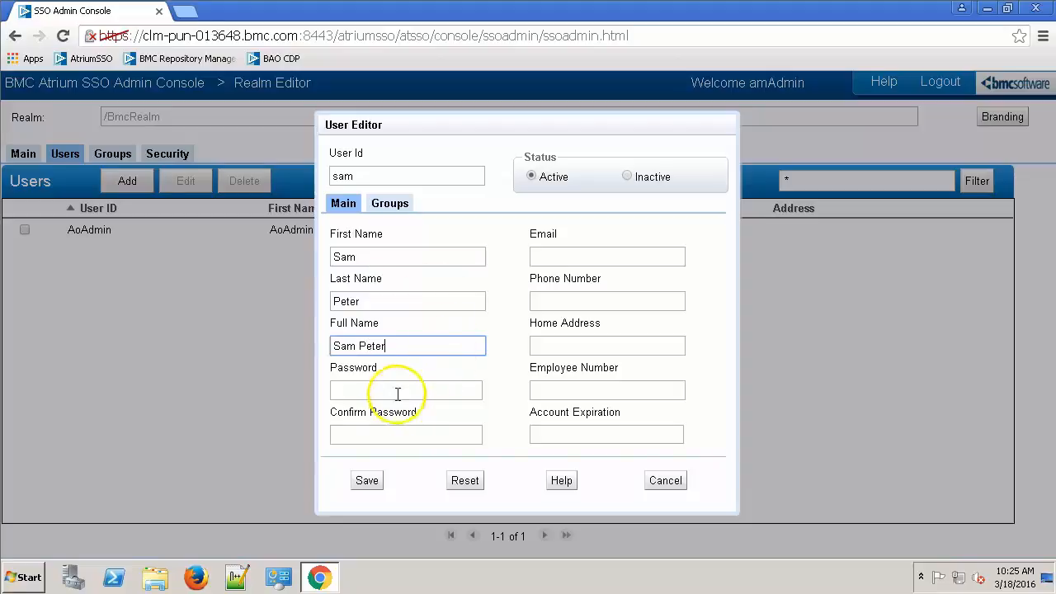
Set and confirm the new user's password, then save user 'sam'.
click(393, 388)
text(••••••••)
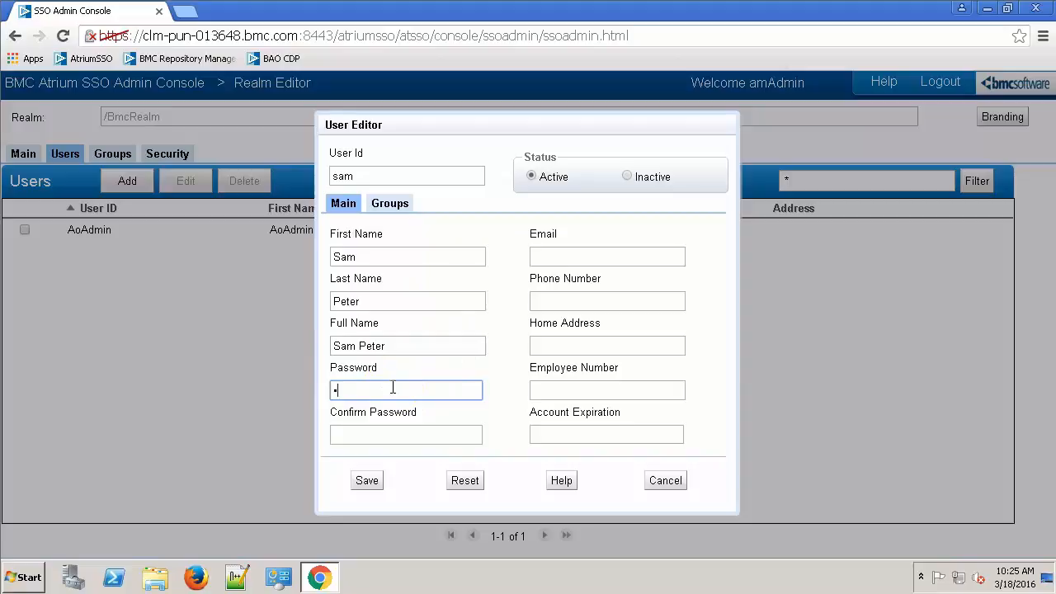
key(Tab)
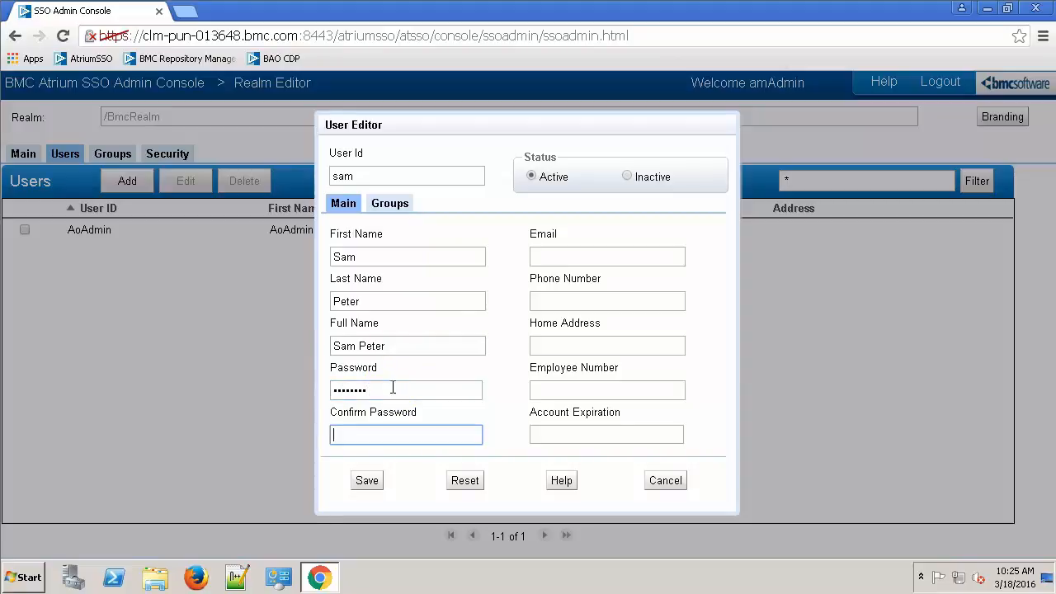
text(••••••••)
click(367, 482)
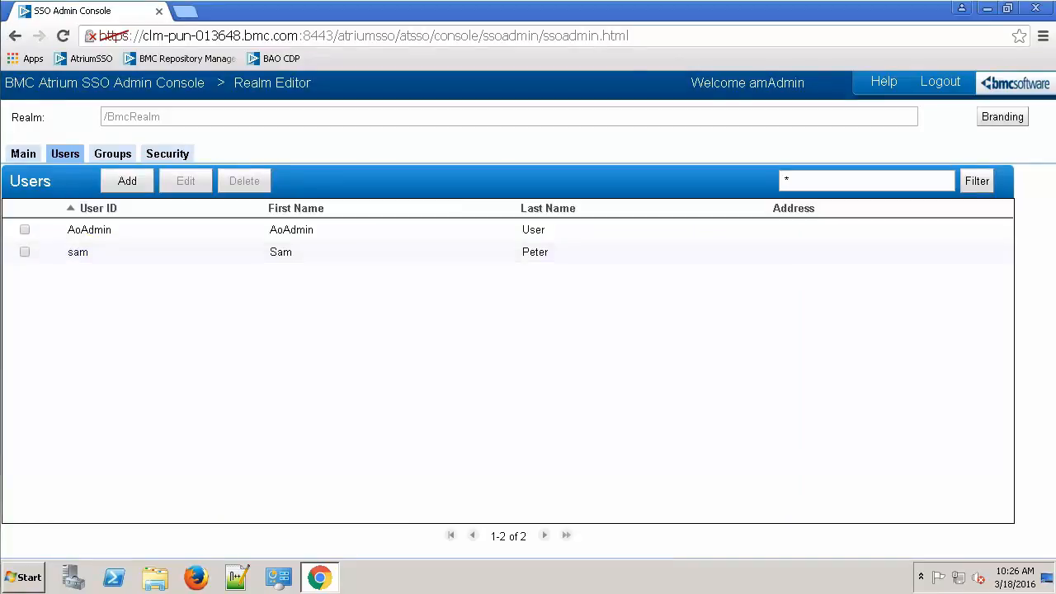
Create group 'Support' in BmcRealm with 'sam' as its only member and save it.
click(112, 155)
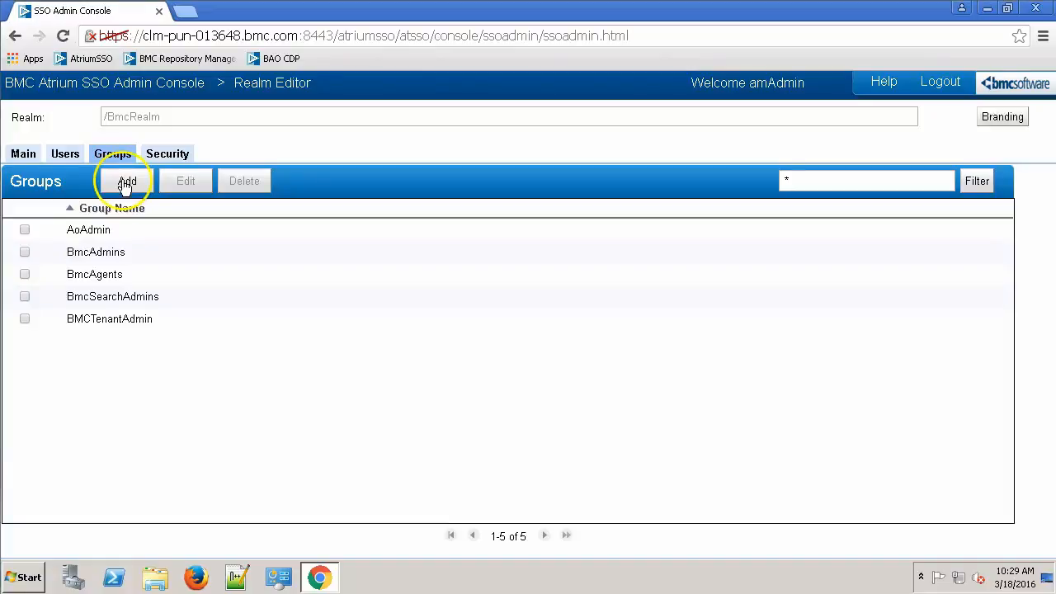
click(124, 184)
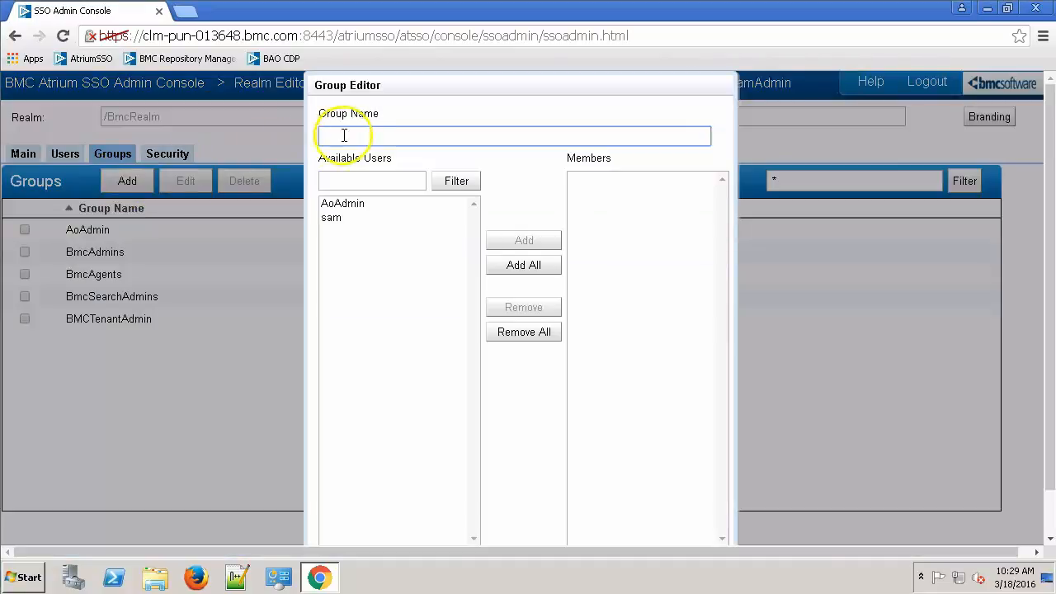
click(359, 137)
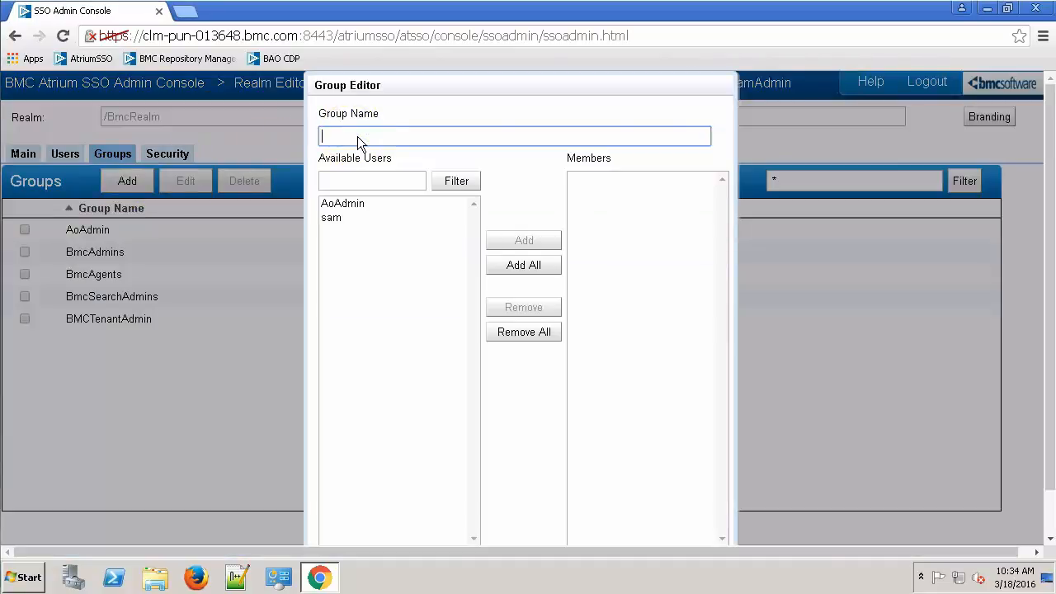
text(Support)
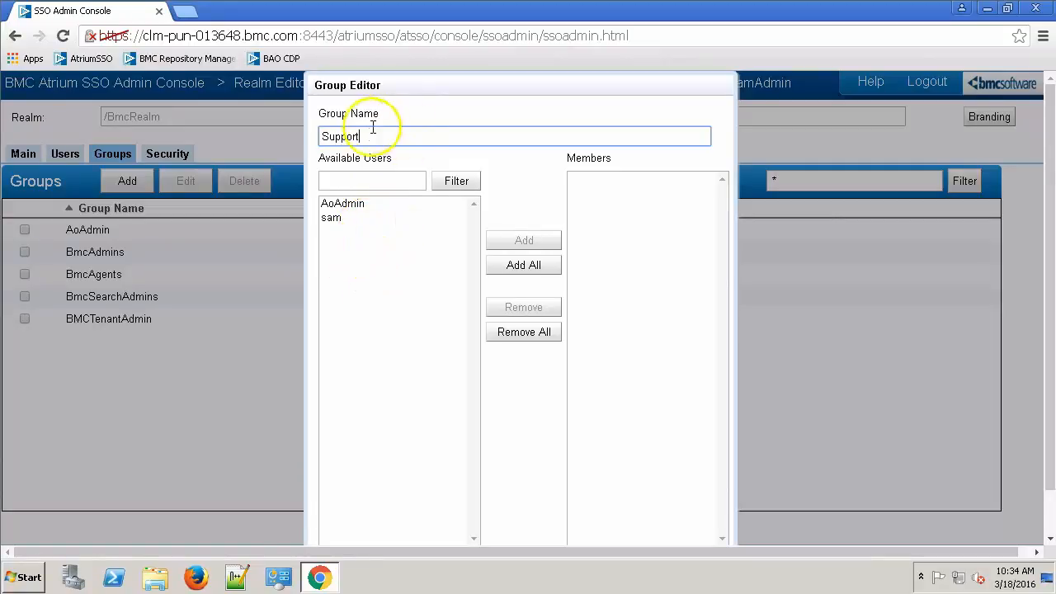
click(356, 218)
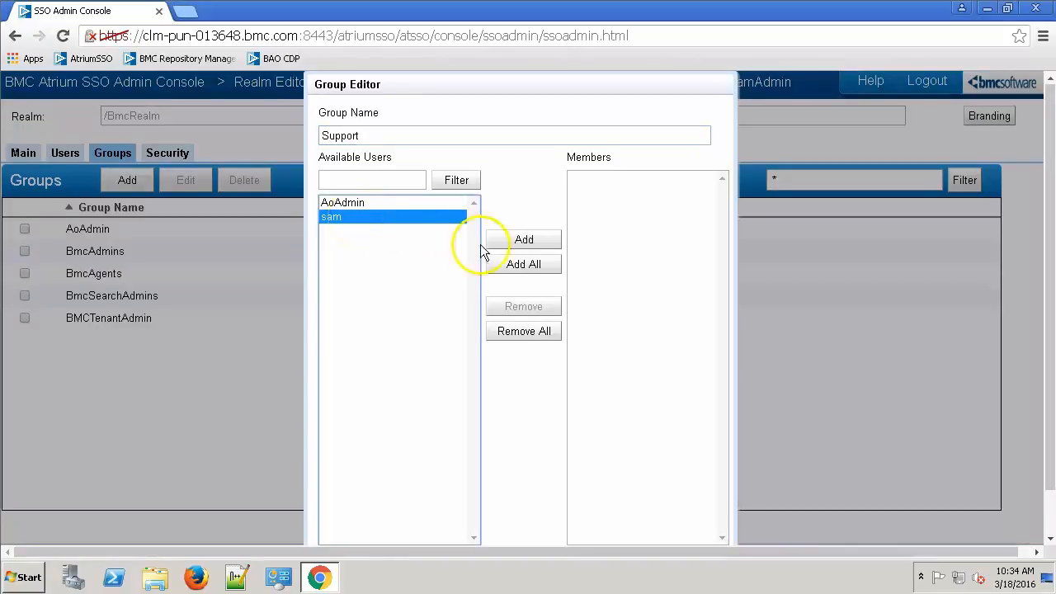
click(527, 241)
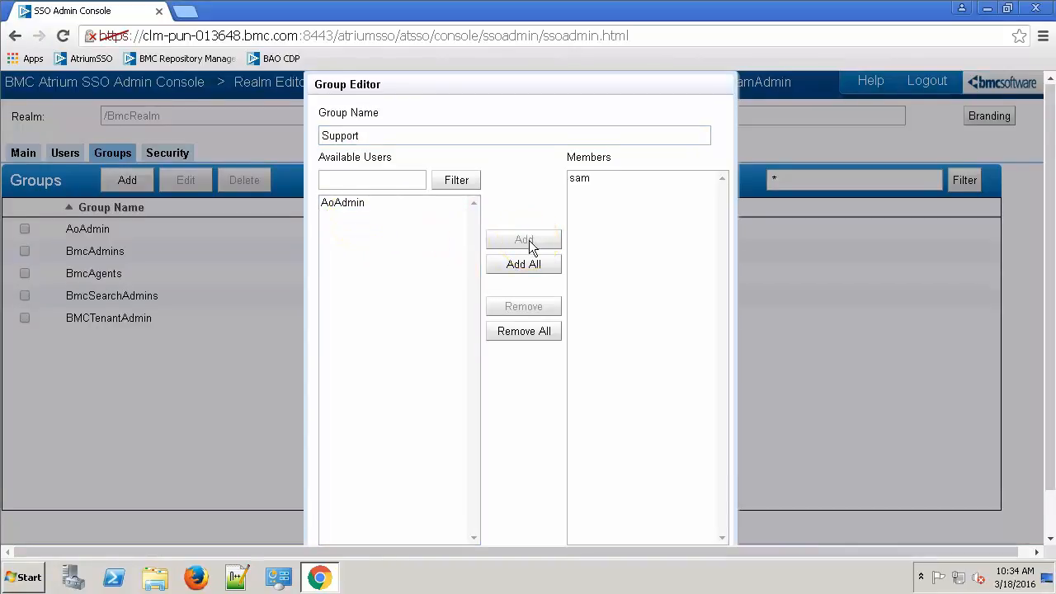
click(1049, 513)
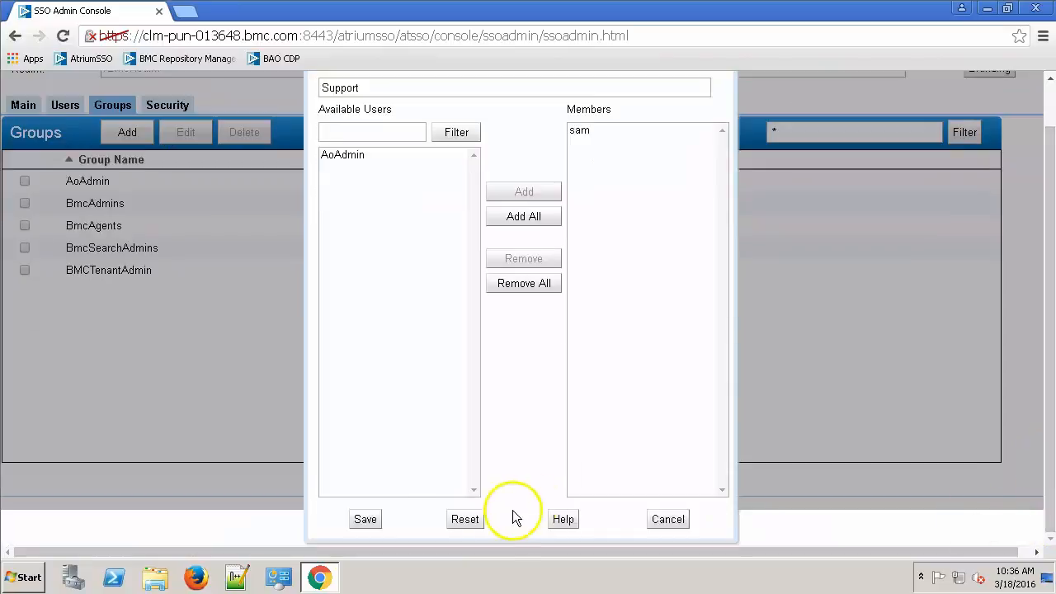
click(365, 522)
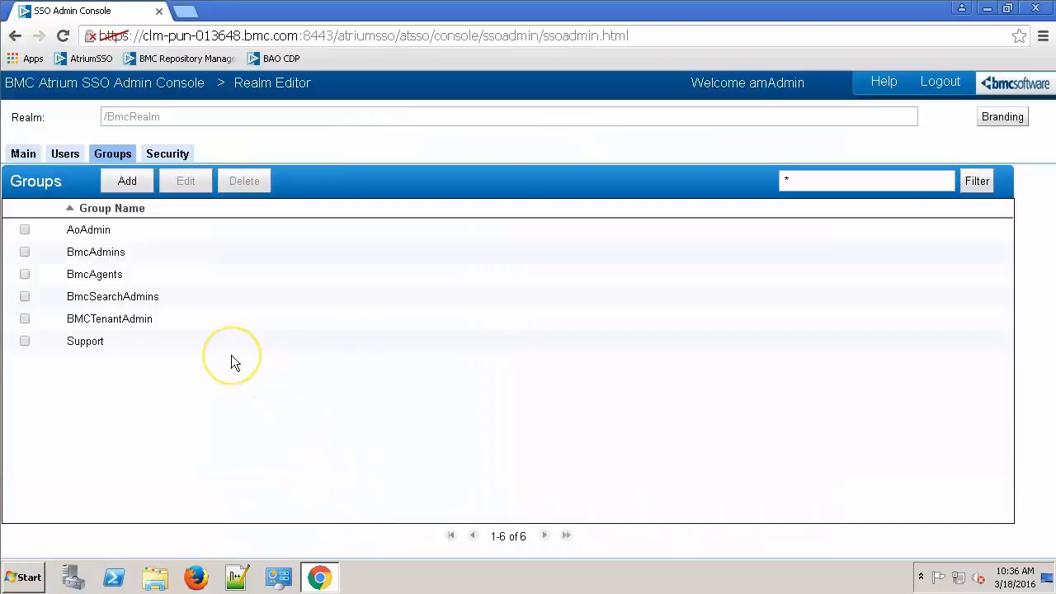
Open sam's record, verify 'Support' appears under Member Of, then cancel without changes.
click(66, 154)
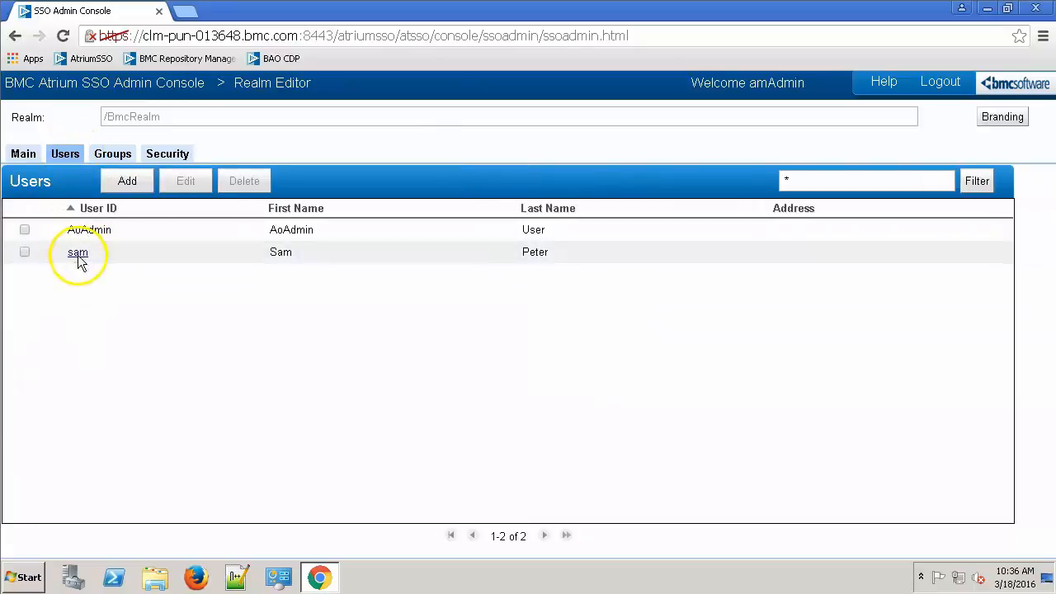
double_click(78, 256)
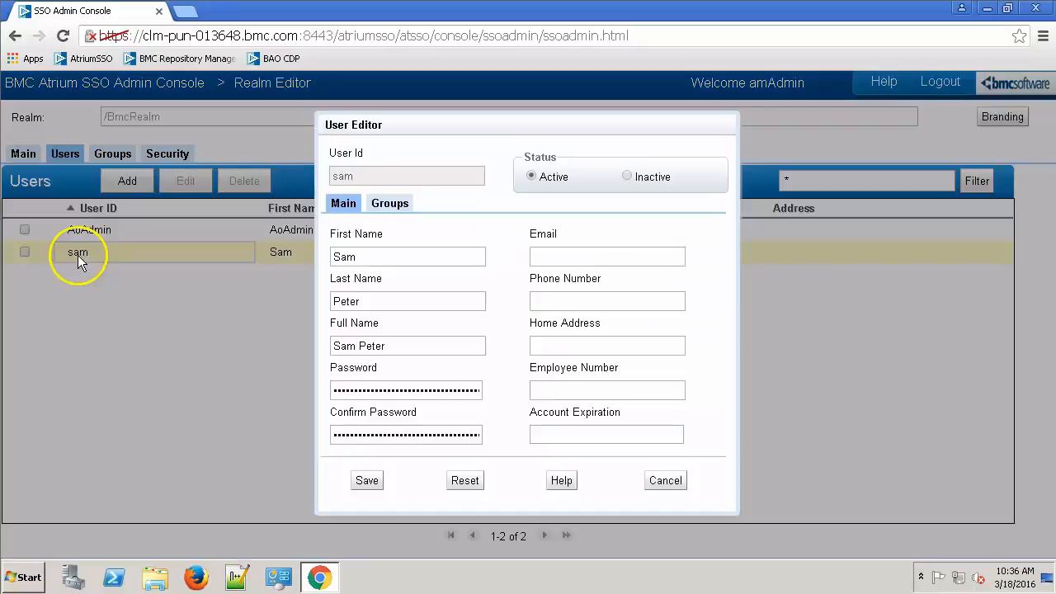
click(393, 207)
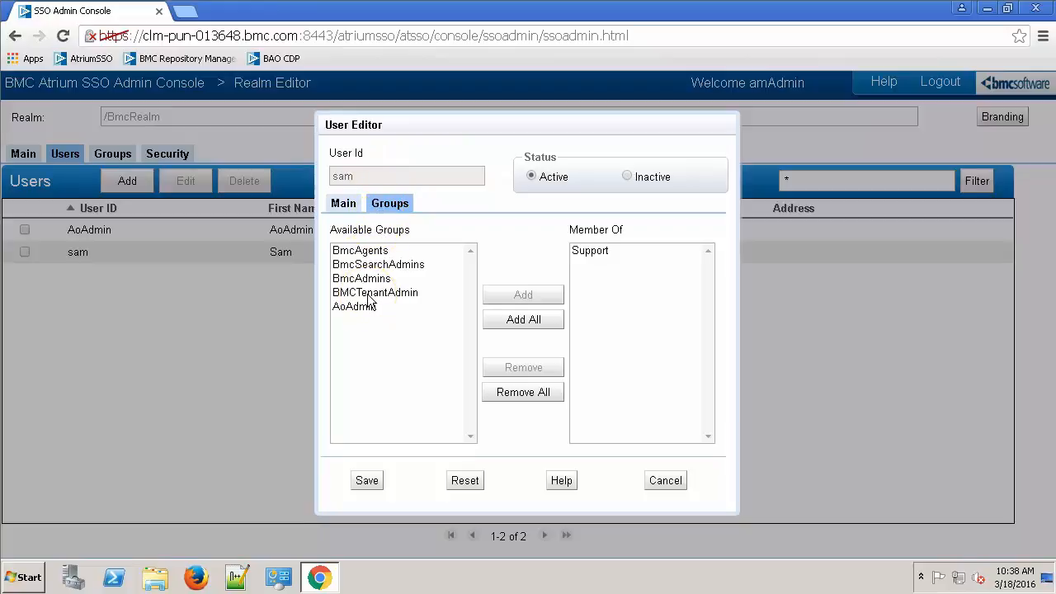
click(341, 204)
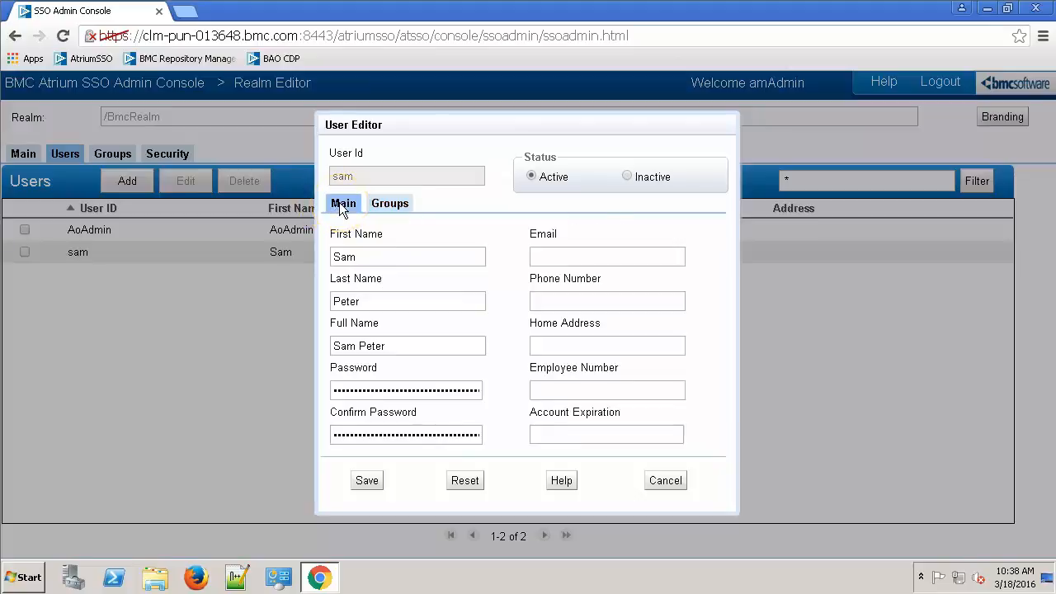
click(339, 202)
click(664, 481)
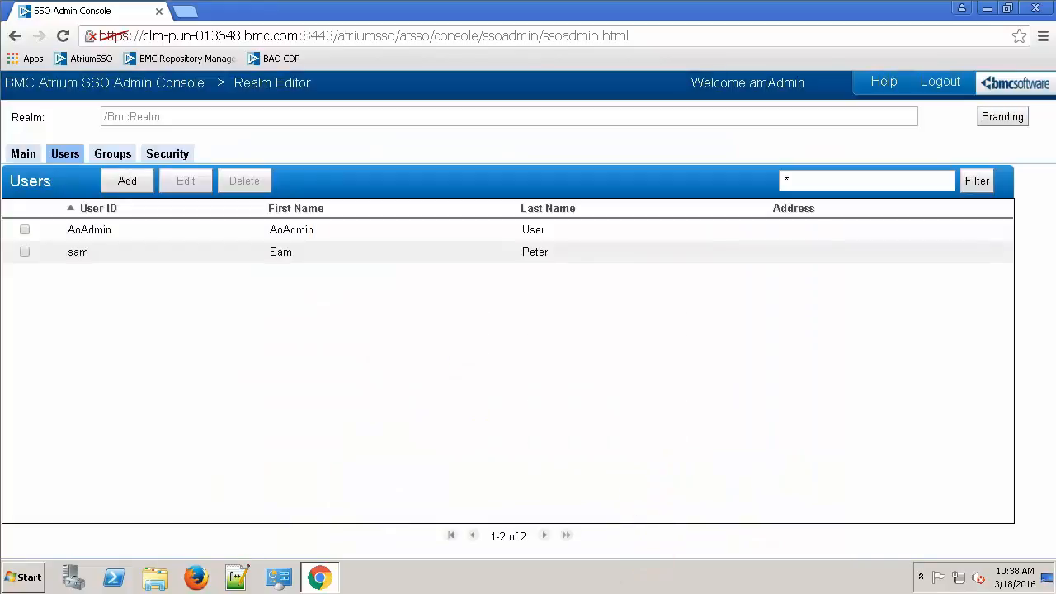